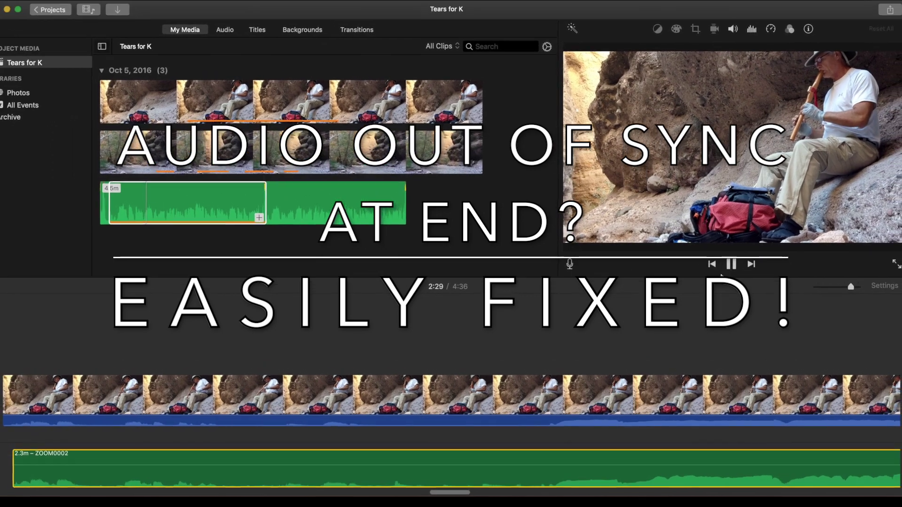
Pause the intro, then select a video clip in the T 4 K timeline and play it.
key("space")
left_click_drag(511, 493, 892, 494)
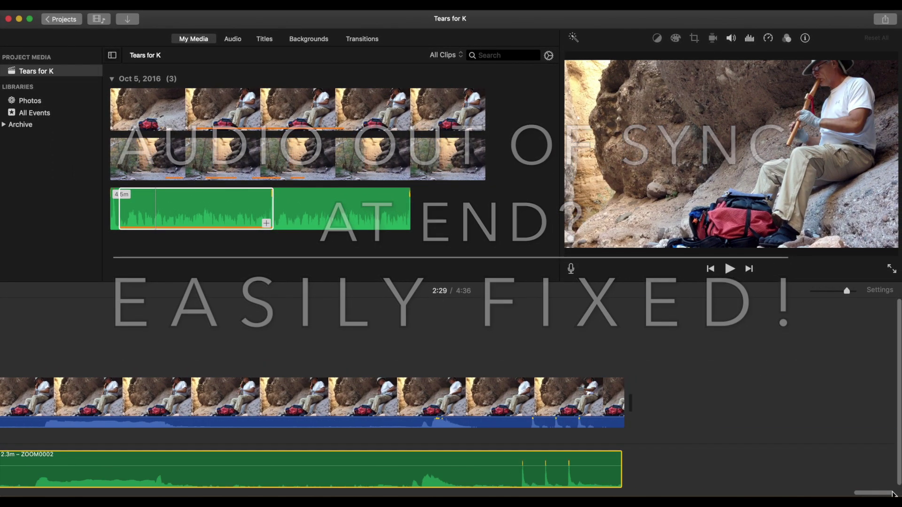
left_click(496, 389)
key("space")
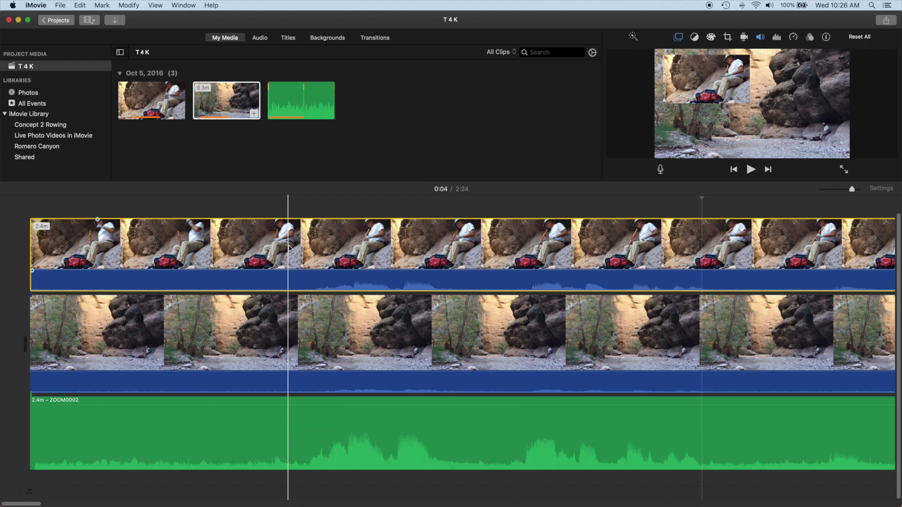
key("space")
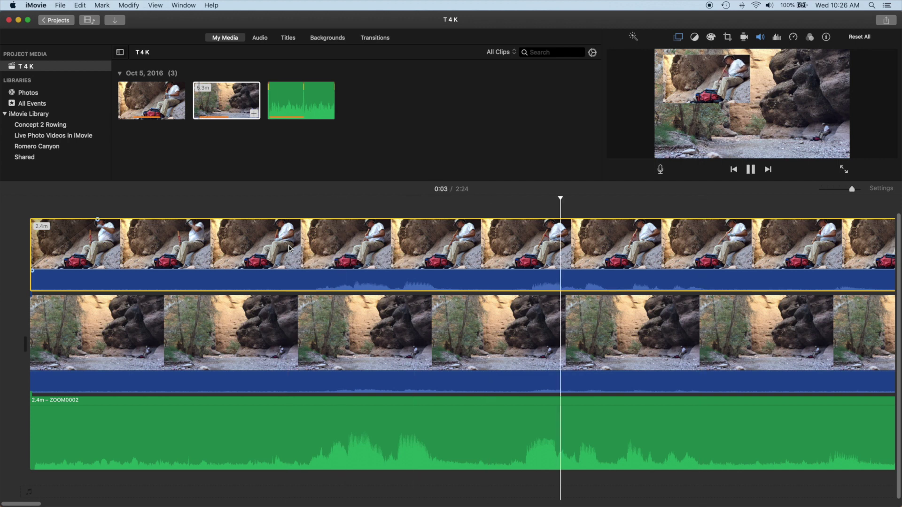
key("space")
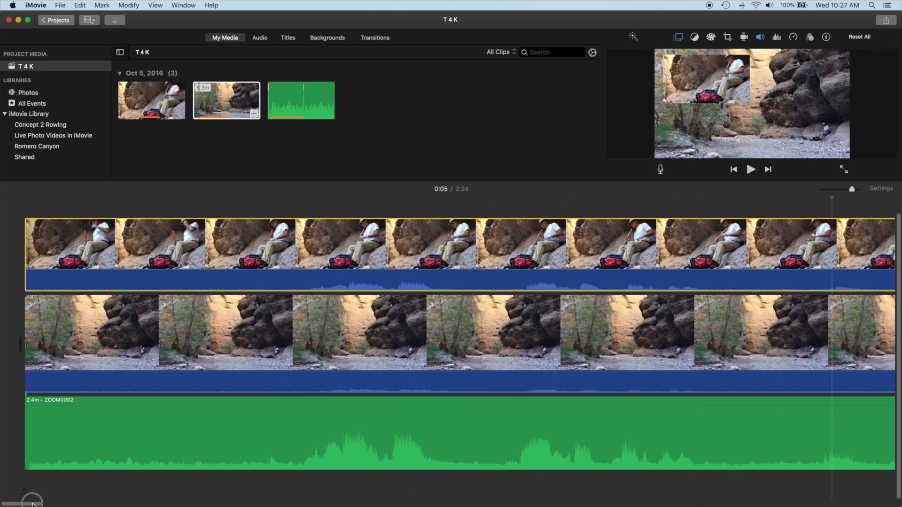
scroll(85, 497, "right", 15)
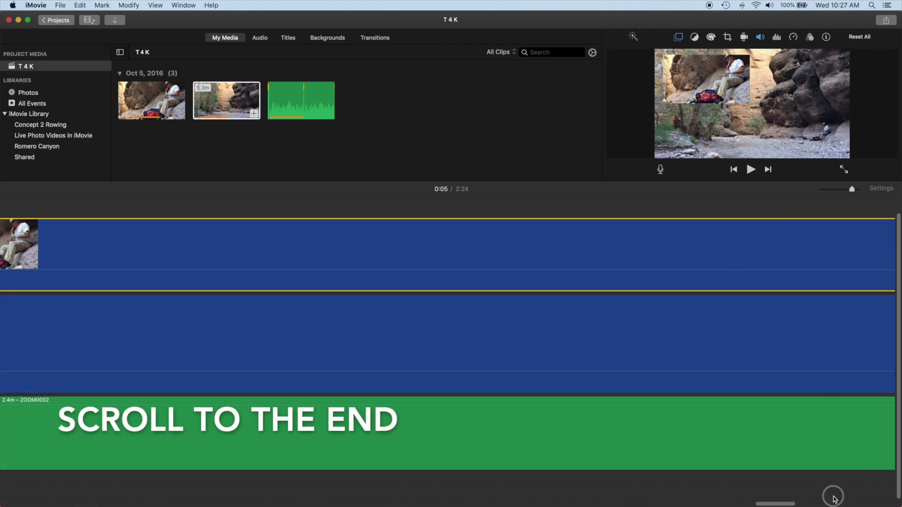
Scroll to the timeline's end and play the second camera clip from its clap to hear the offset.
scroll(780, 497, "right", 10)
left_click(264, 333)
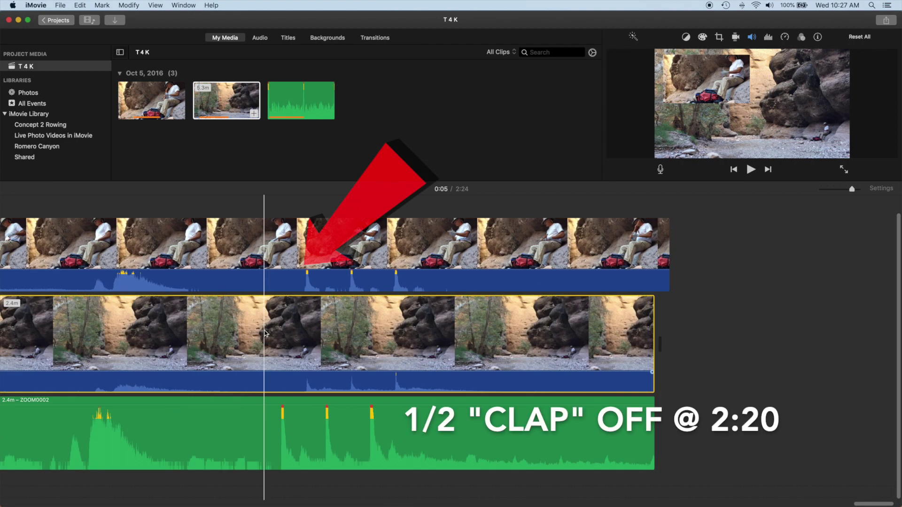
key("space")
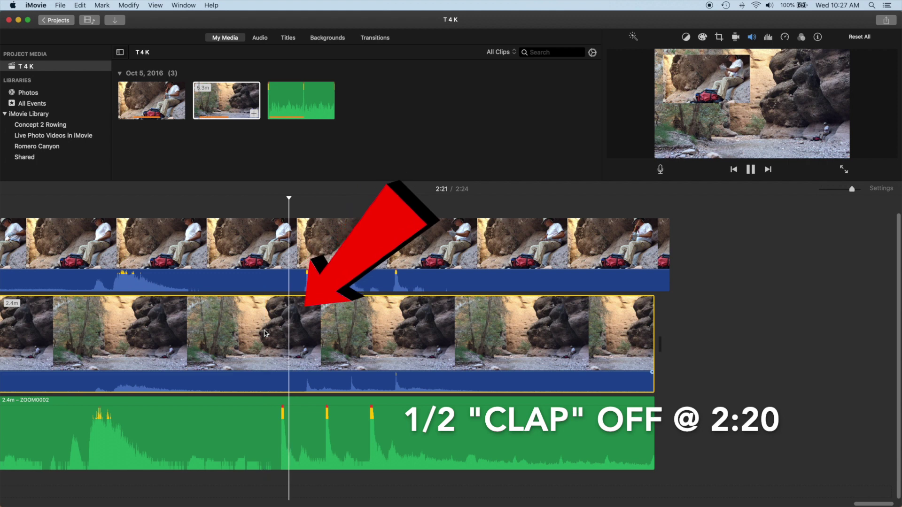
key("space")
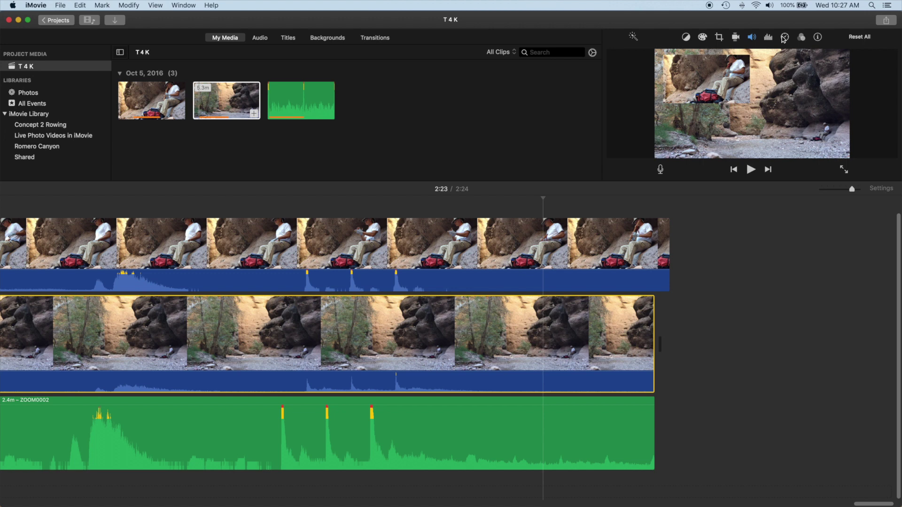
Change the second camera clip's speed preset to Custom and enter 101%.
left_click(783, 38)
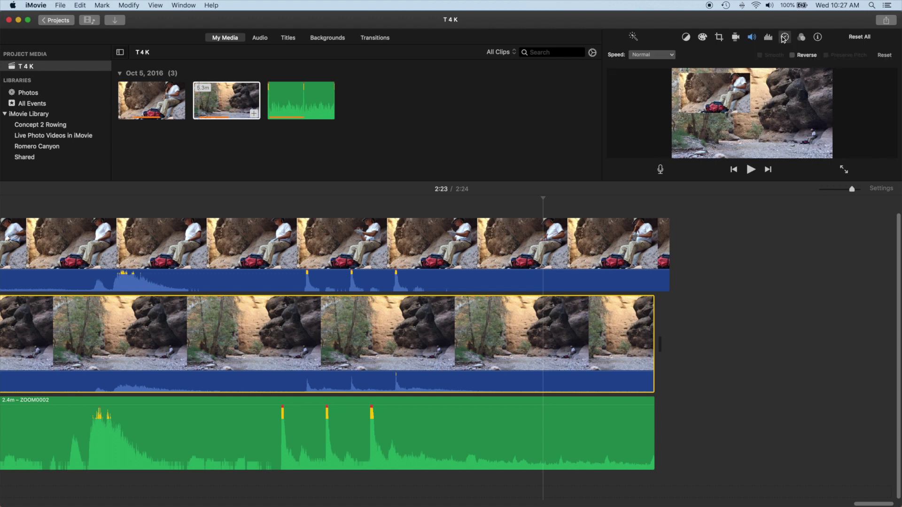
left_click(672, 55)
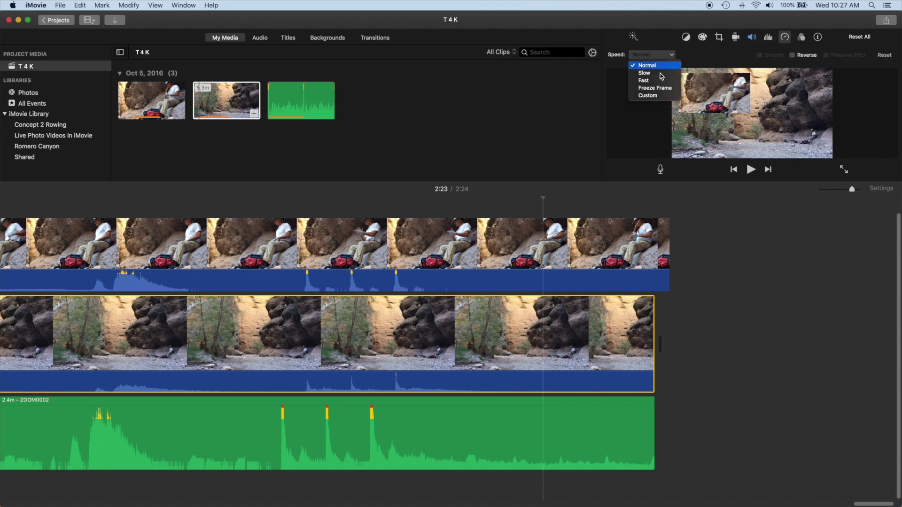
left_click(648, 96)
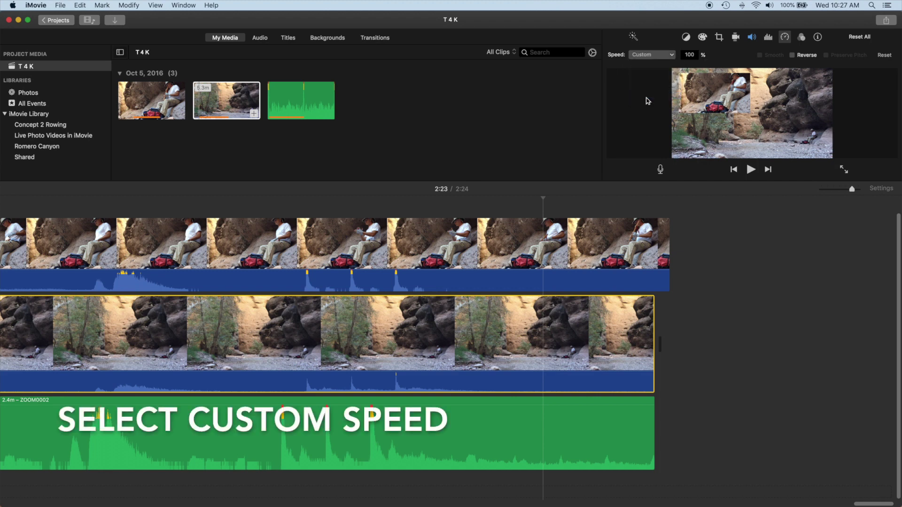
double_click(688, 55)
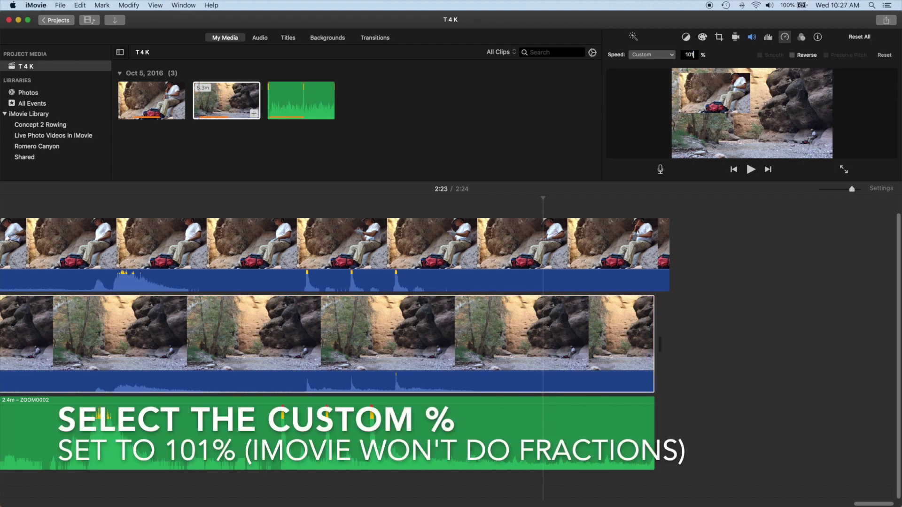
type("101")
key("Return")
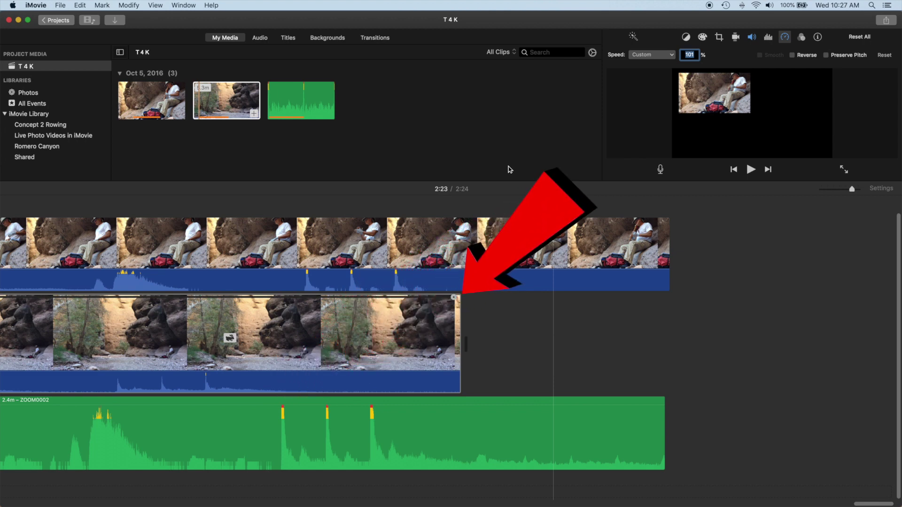
Drag the second clip's speed handle back to 100% and mark the ZOOM0002 audio's first clap.
left_click(455, 298)
left_click_drag(455, 299, 576, 300)
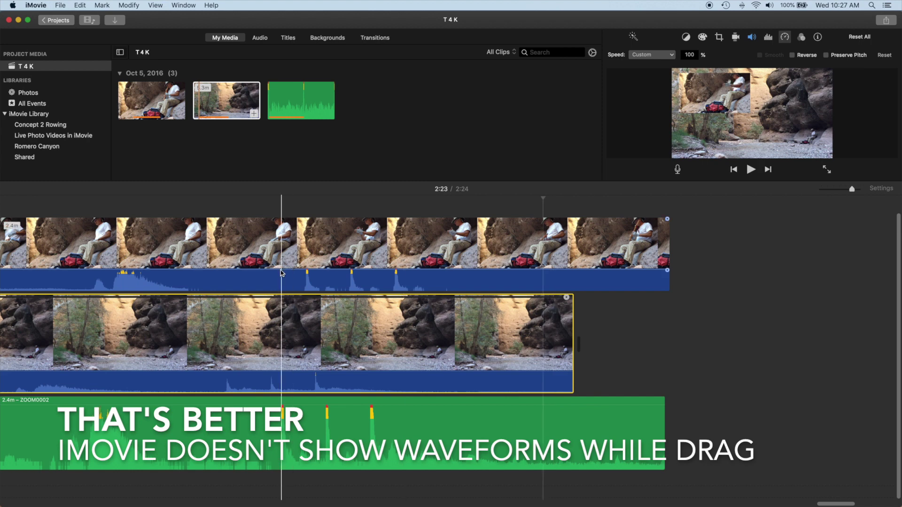
left_click(283, 402)
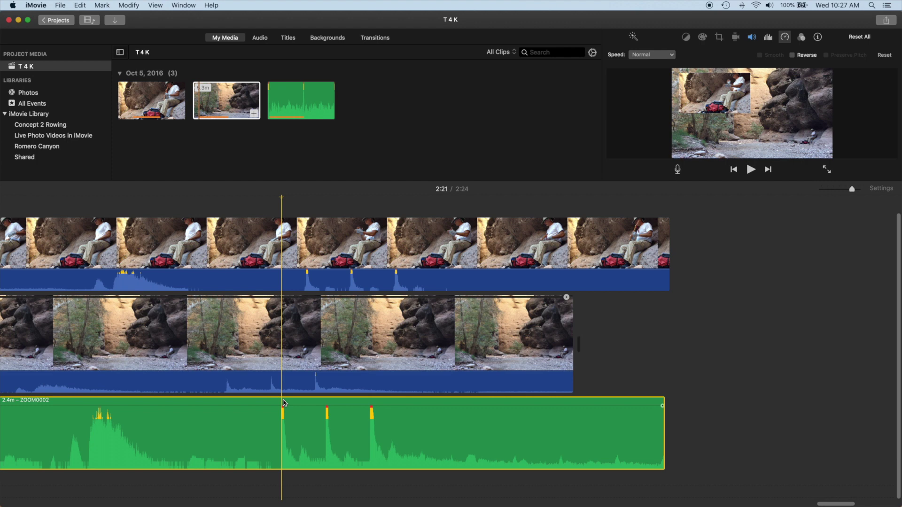
key("m")
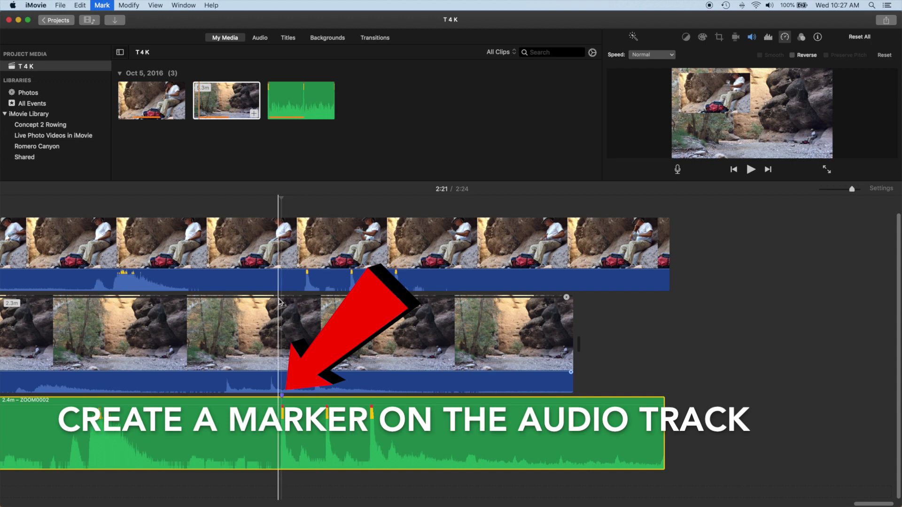
Stretch the second camera clip from its 2:20 clap until it lines up with the audio marker.
left_click(228, 301)
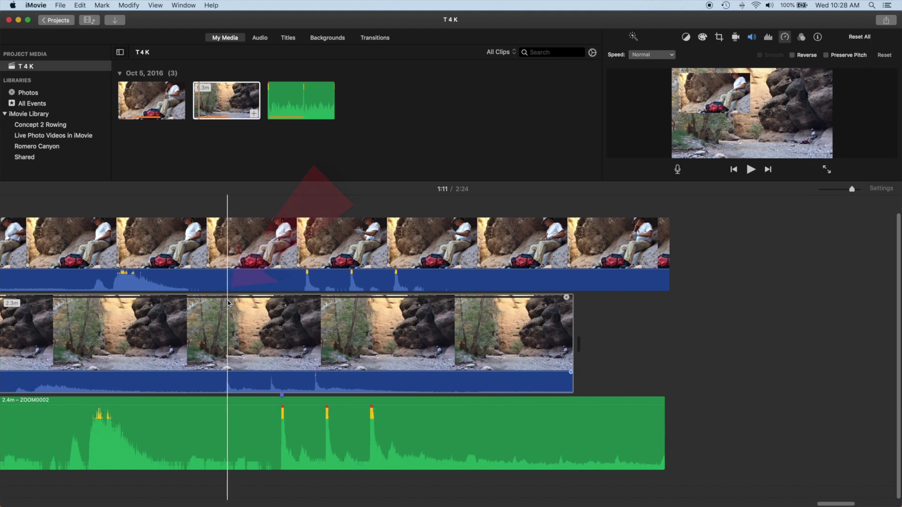
left_click(229, 304)
left_click(228, 303)
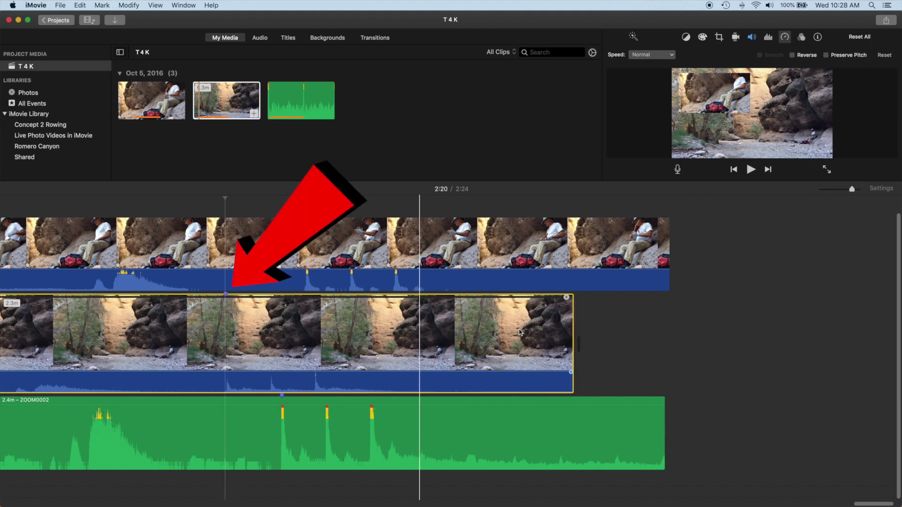
left_click_drag(567, 298, 630, 304)
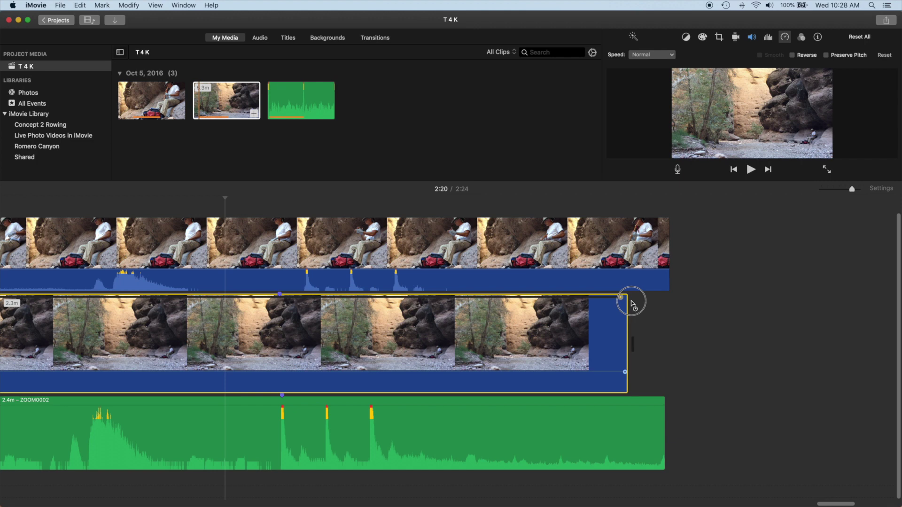
left_click_drag(632, 303, 632, 303)
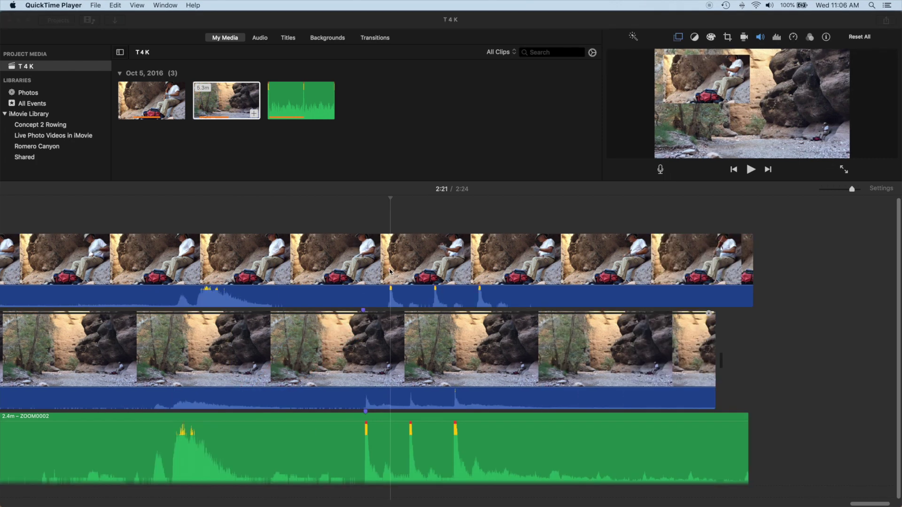
Add a marker at the top camera clip's 2:21 clap.
left_click(391, 272)
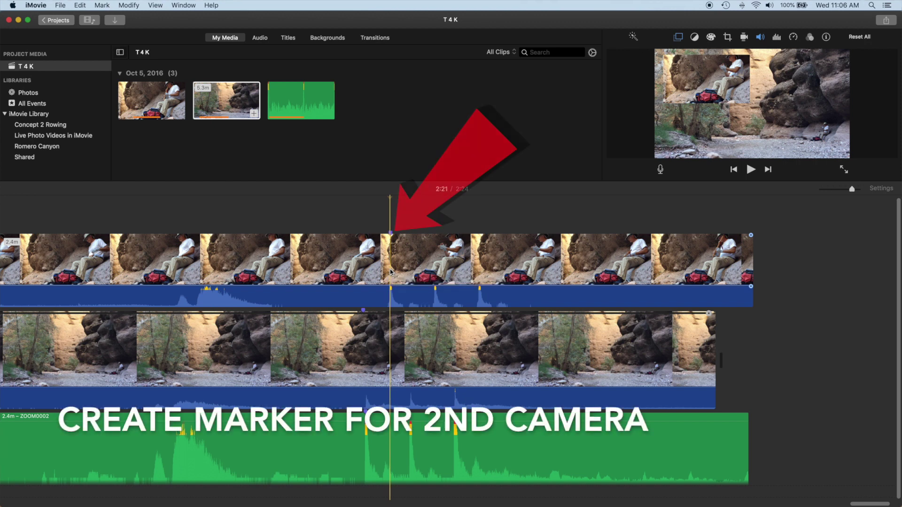
key("m")
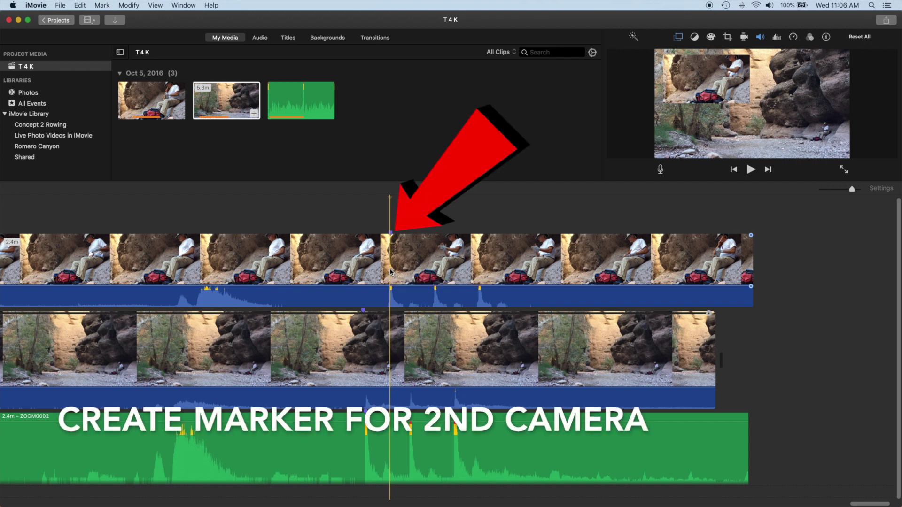
Retime the top camera clip to Custom 101% and stretch it until its marker meets the audio's.
left_click(658, 263)
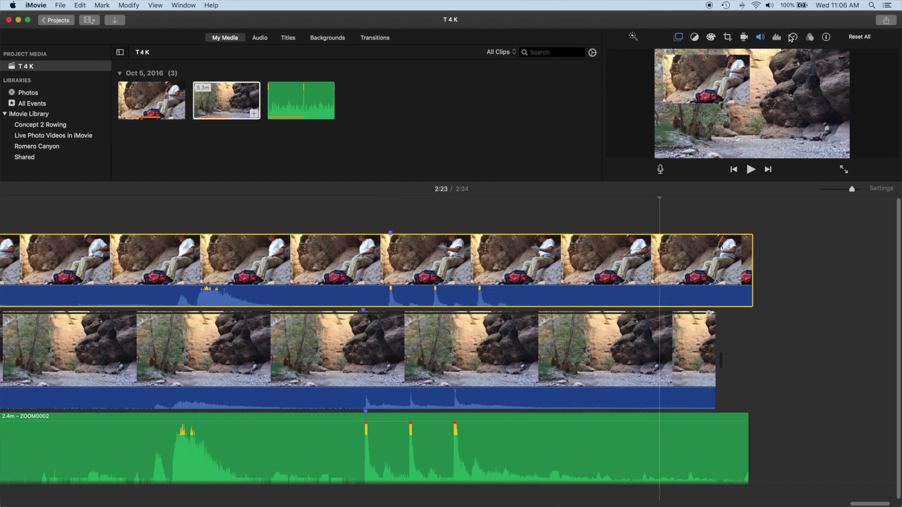
left_click(793, 37)
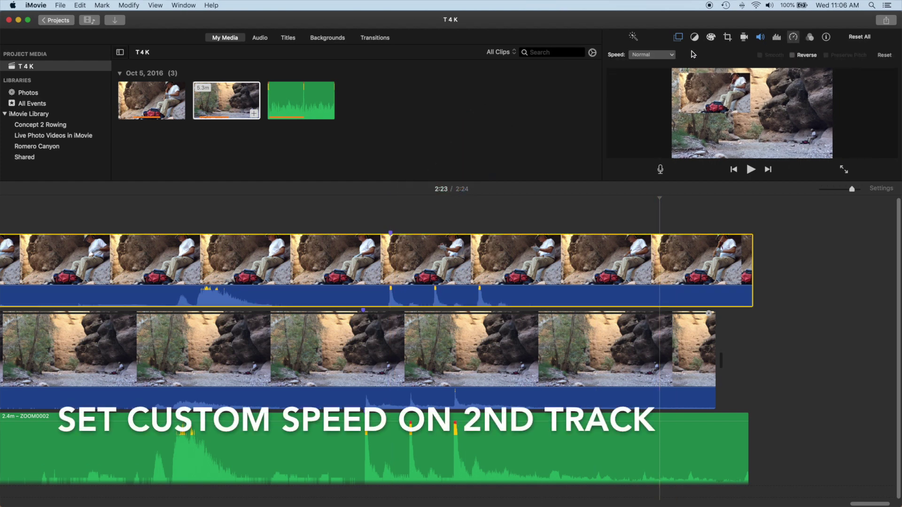
left_click(672, 56)
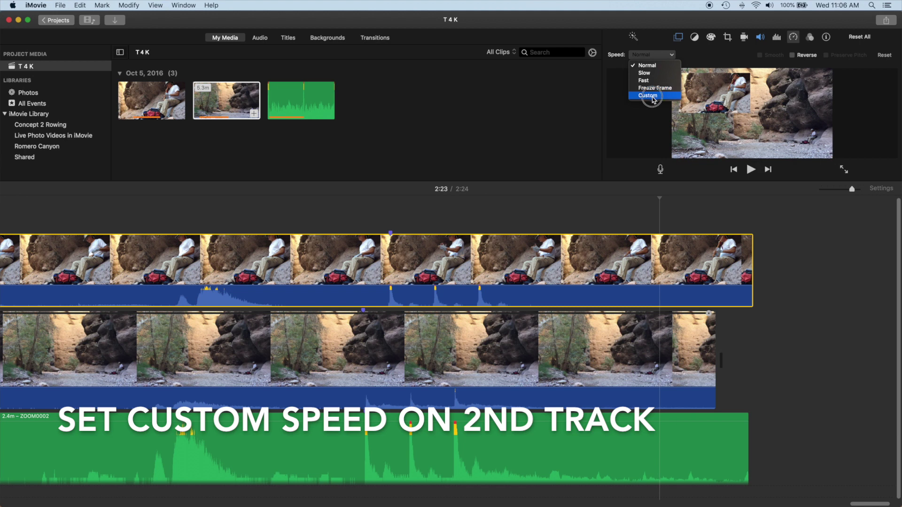
left_click(653, 98)
left_click(689, 55)
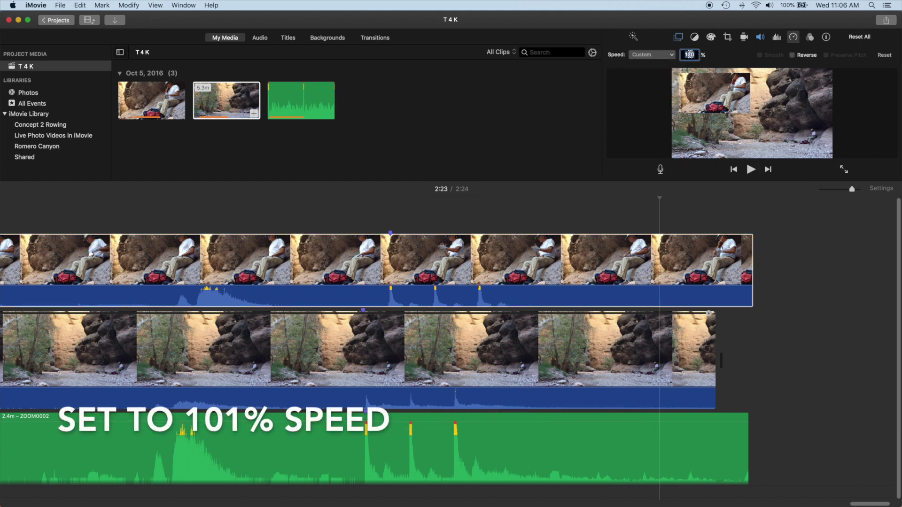
key("Return")
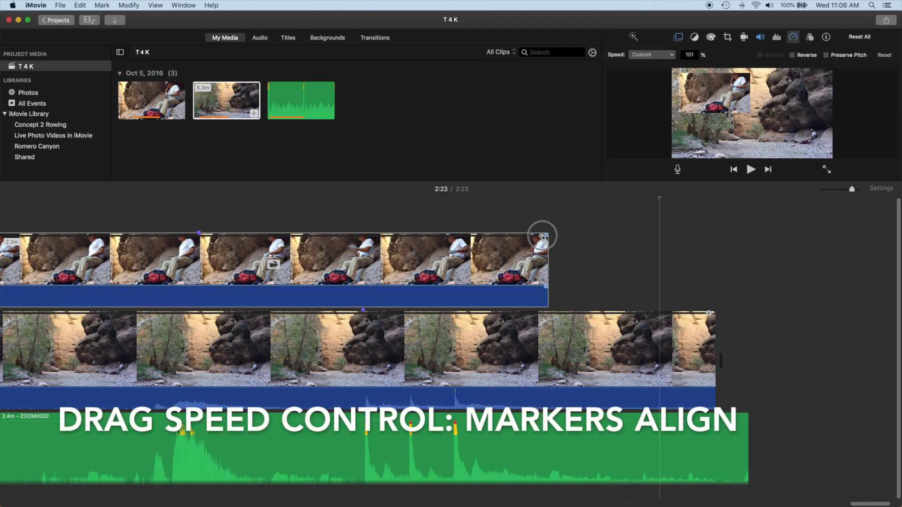
left_click_drag(542, 235, 709, 253)
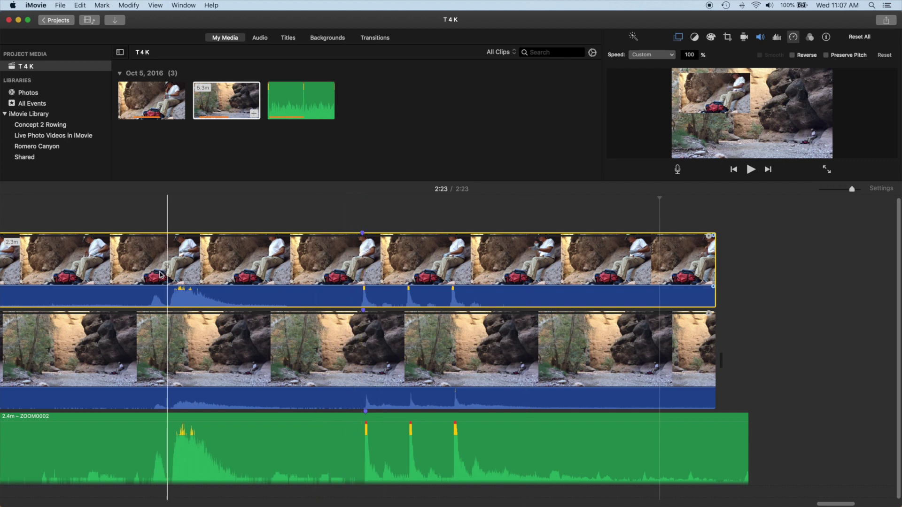
key("space")
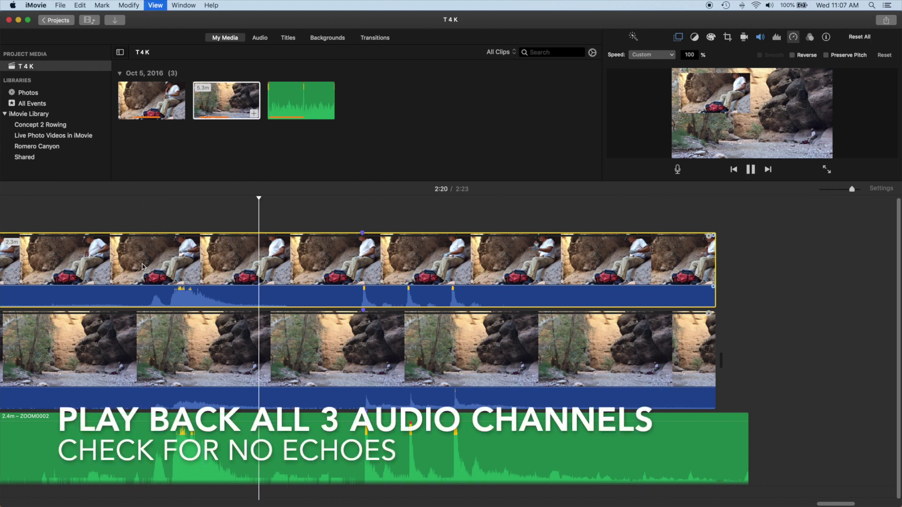